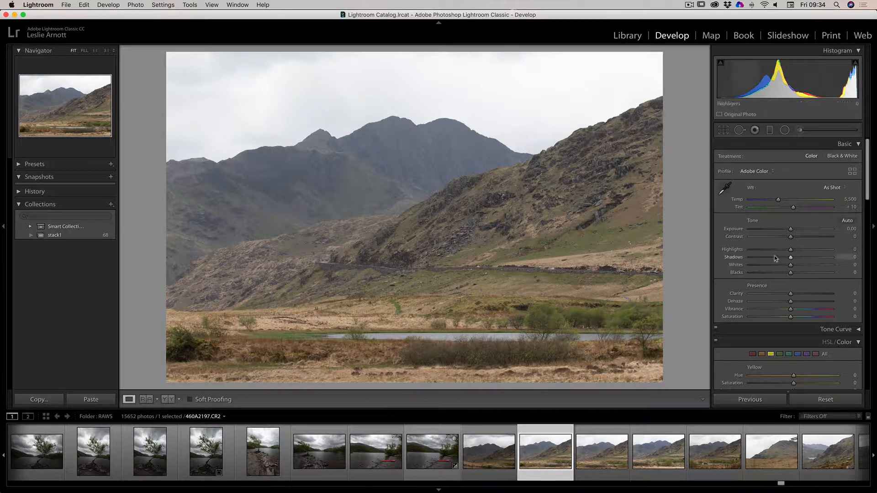
{"action": "left_click_drag", "start_coordinate": [792, 252], "coordinate": [740, 251]}
{"action": "left_click_drag", "start_coordinate": [790, 229], "coordinate": [777, 233]}
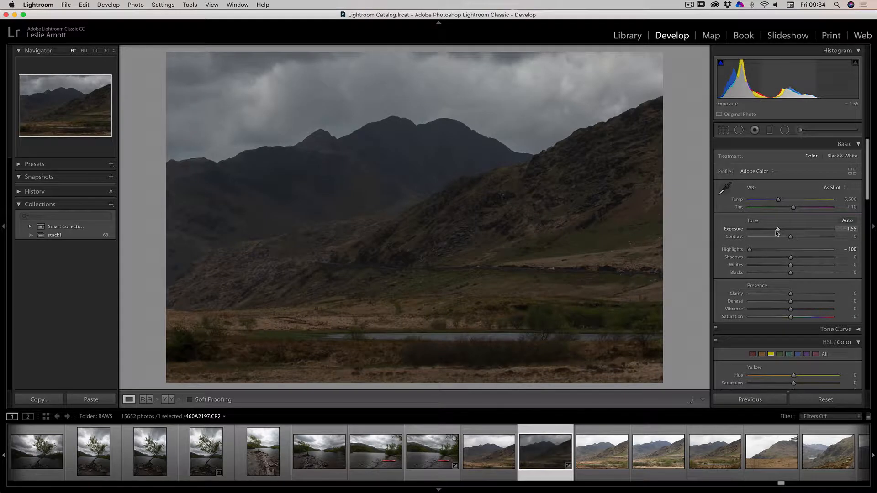
{"action": "left_click_drag", "start_coordinate": [776, 232], "coordinate": [778, 232]}
{"action": "mouse_move", "coordinate": [778, 232]}
{"action": "left_mouse_down"}
{"action": "mouse_move", "coordinate": [769, 231]}
{"action": "mouse_move", "coordinate": [792, 232]}
{"action": "left_mouse_up"}
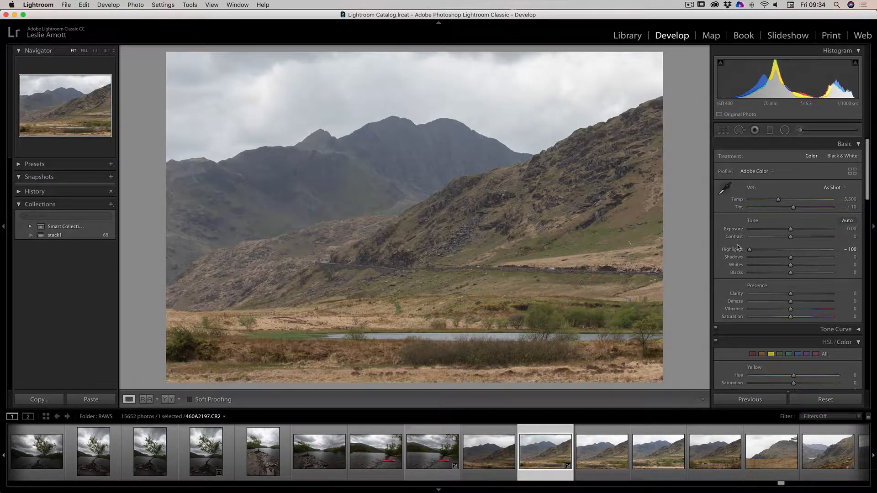
{"action": "double_click", "coordinate": [749, 249]}
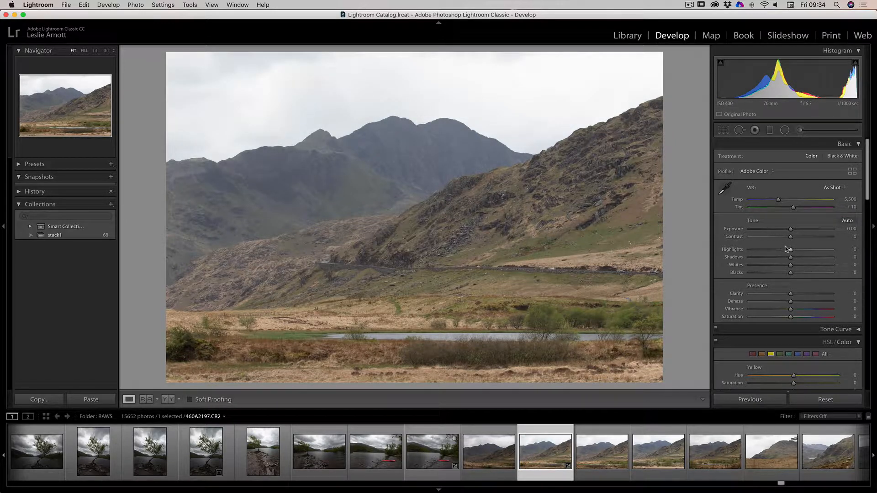
{"action": "left_click_drag", "start_coordinate": [794, 251], "coordinate": [731, 252]}
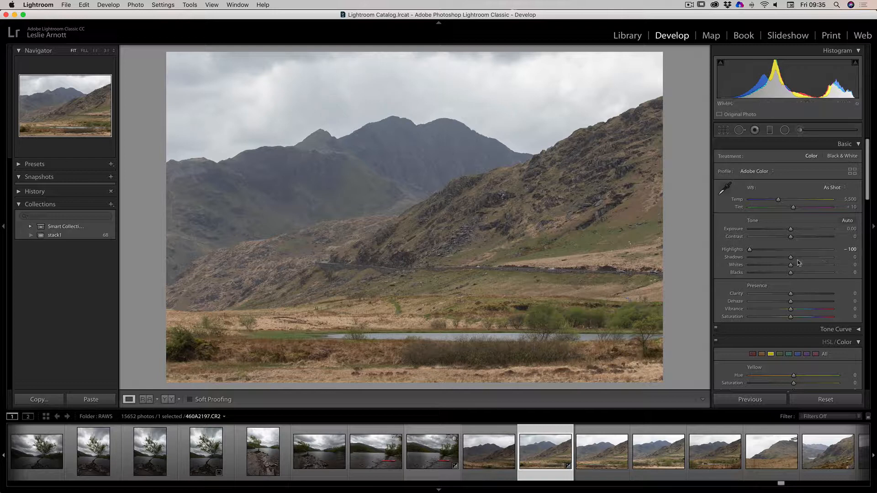
{"action": "double_click", "coordinate": [751, 251]}
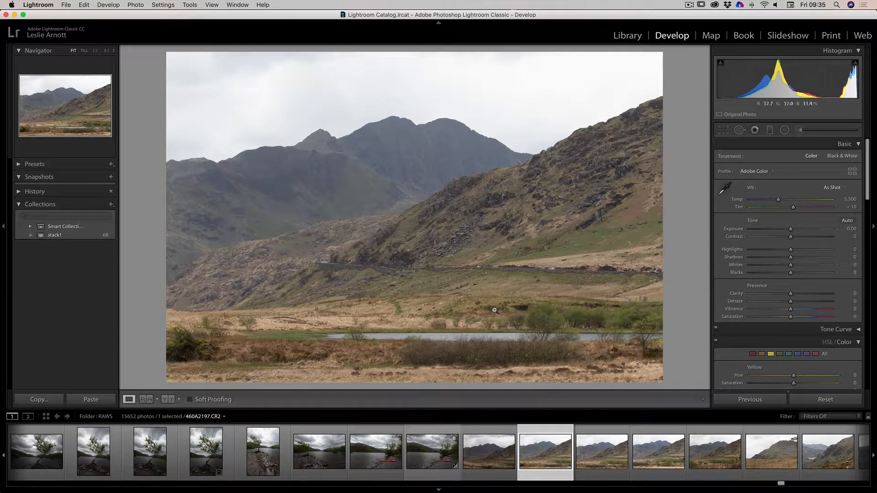
Create a virtual copy of 460A2197.CR2, check it against the original, and return to the original photo.
{"action": "right_click", "coordinate": [544, 442]}
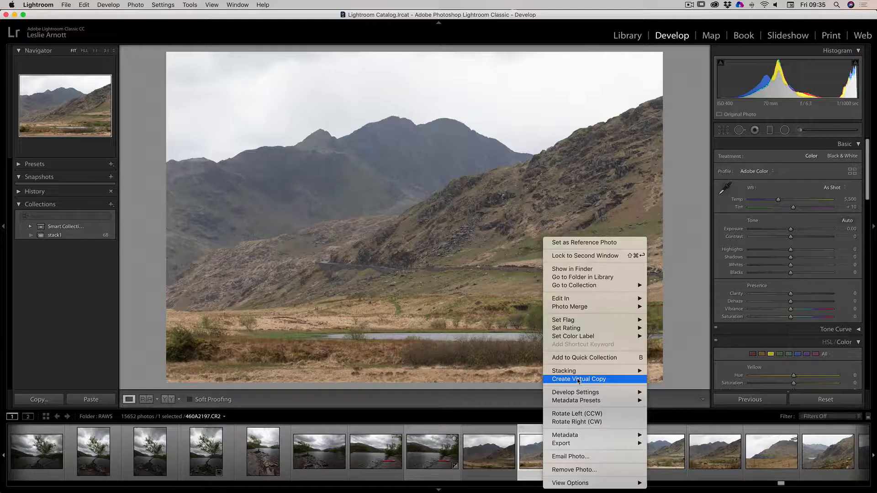
{"action": "left_click", "coordinate": [526, 304]}
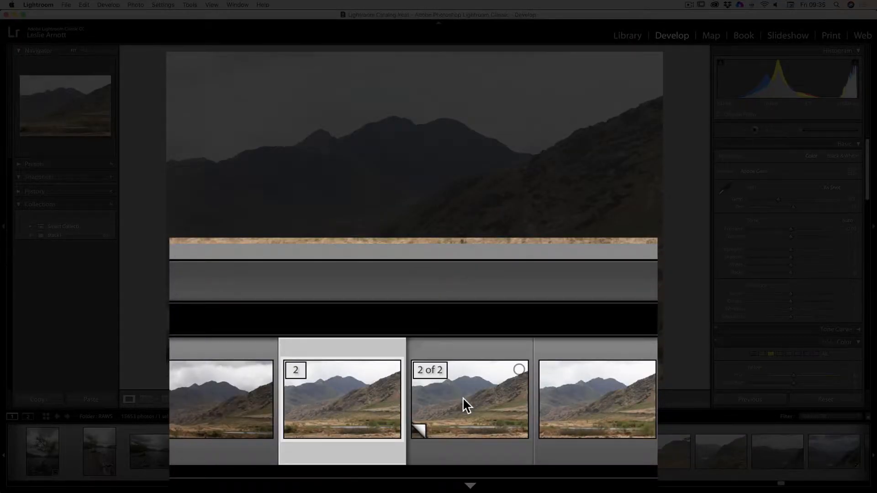
{"action": "left_click", "coordinate": [462, 398]}
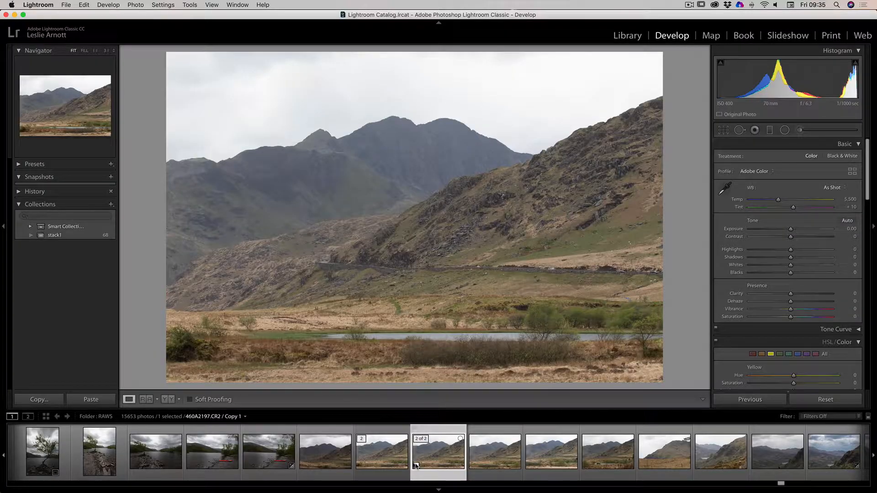
{"action": "left_click", "coordinate": [396, 462]}
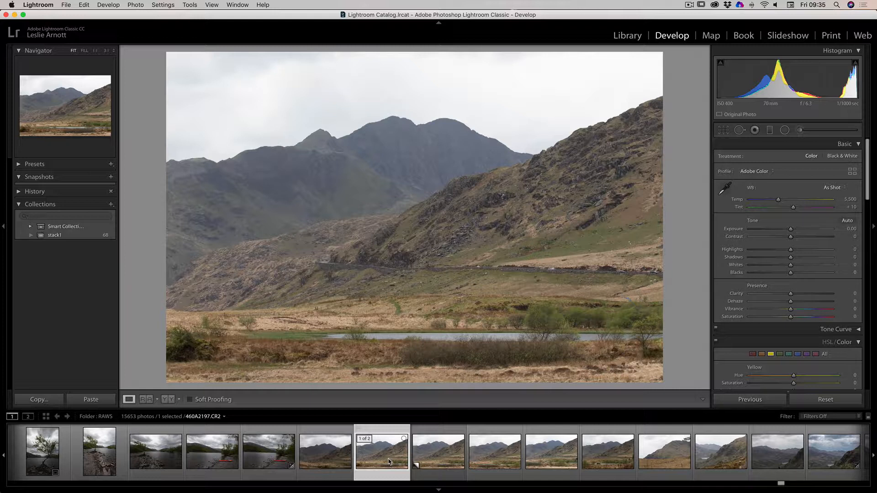
{"action": "key", "text": "Right"}
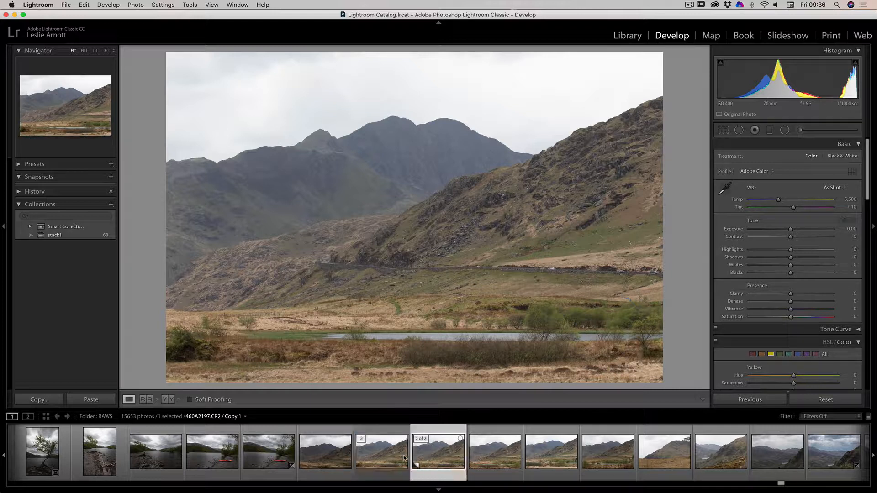
{"action": "left_click", "coordinate": [377, 456]}
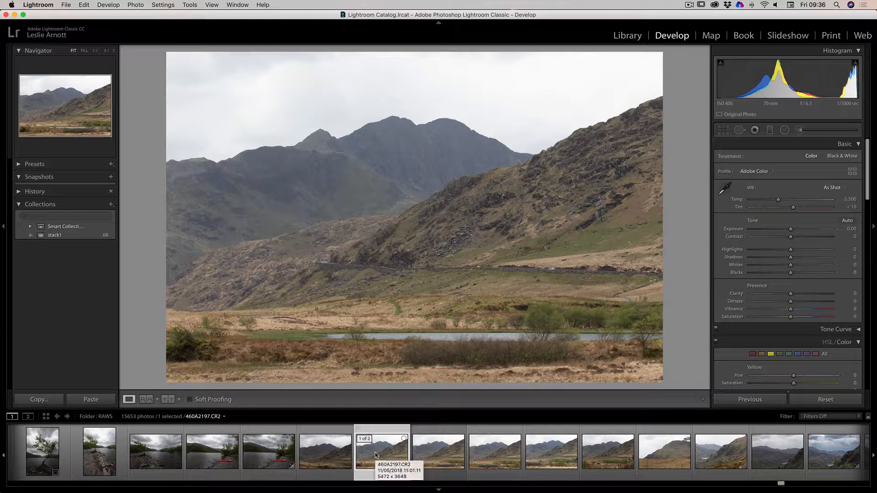
{"action": "key", "text": "super+apostrophe"}
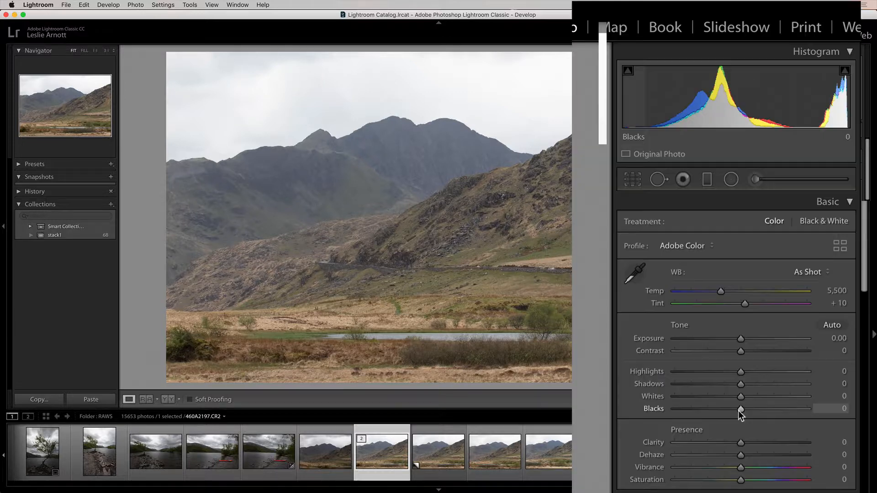
Develop the original photo for the foreground with Blacks -15, Contrast +21, Whites +30, Vibrance +9 and Saturation +10.
{"action": "mouse_move", "coordinate": [739, 410]}
{"action": "left_mouse_down"}
{"action": "mouse_move", "coordinate": [716, 412]}
{"action": "mouse_move", "coordinate": [733, 410]}
{"action": "left_mouse_up"}
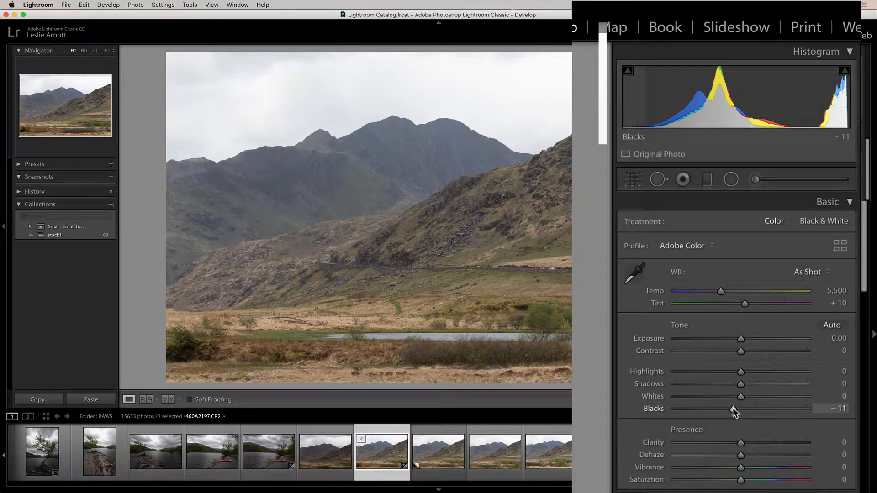
{"action": "left_click_drag", "start_coordinate": [733, 410], "coordinate": [731, 410]}
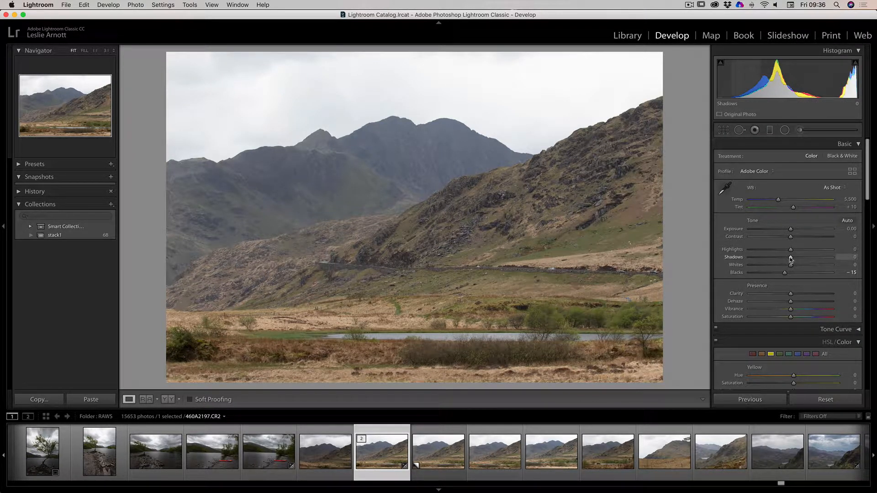
{"action": "left_click_drag", "start_coordinate": [791, 236], "coordinate": [803, 266]}
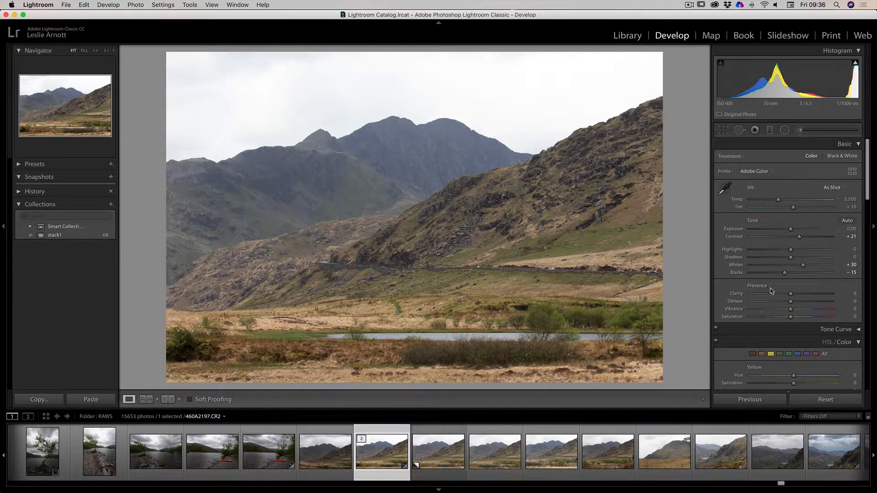
{"action": "left_click_drag", "start_coordinate": [790, 310], "coordinate": [794, 309]}
{"action": "left_click_drag", "start_coordinate": [790, 317], "coordinate": [795, 320]}
{"action": "key", "text": "super+apostrophe"}
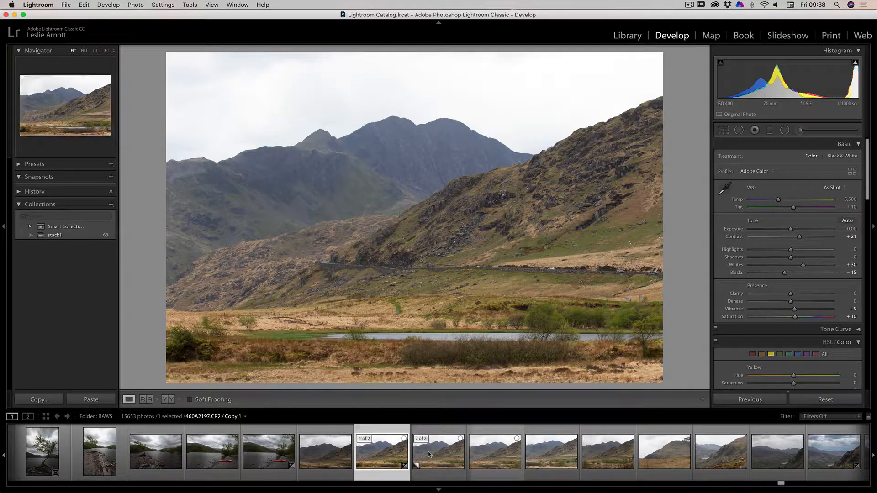
Darken the virtual copy for the sky: Exposure -1.15, Highlights -100, Shadows -19, Whites +29, Clarity +11, Vibrance +20, Saturation +1.
{"action": "left_click", "coordinate": [429, 454]}
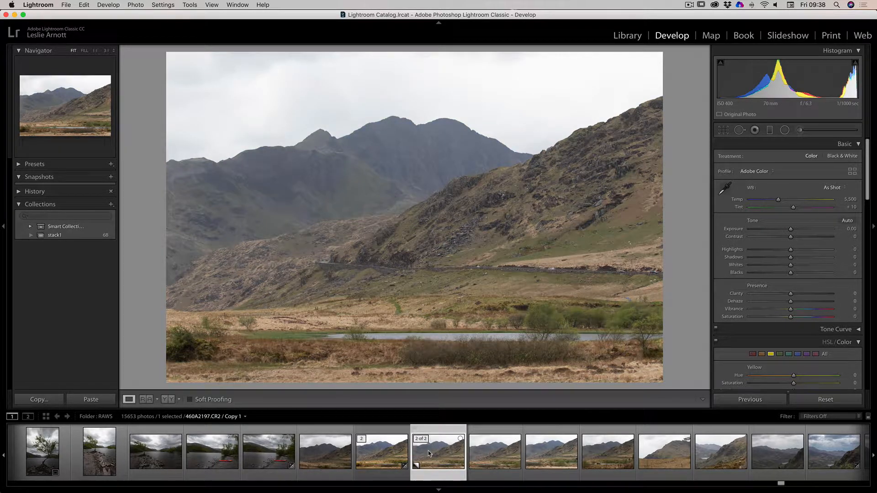
{"action": "left_click_drag", "start_coordinate": [791, 230], "coordinate": [783, 229]}
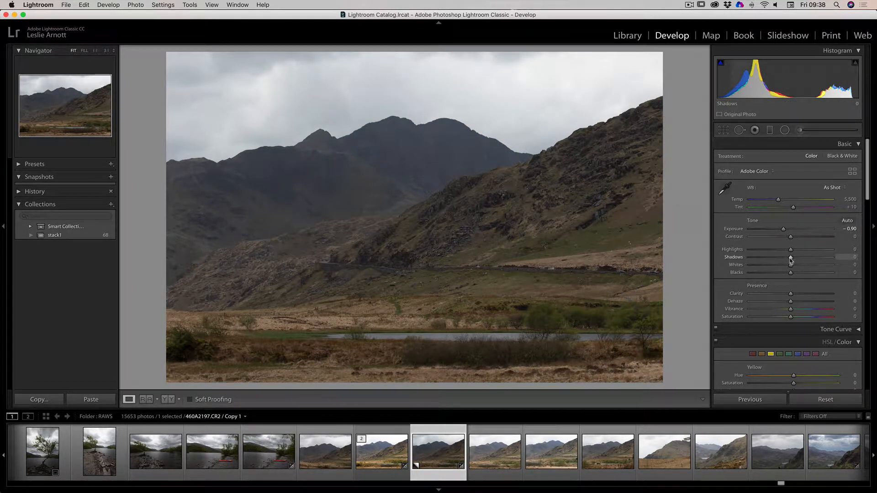
{"action": "left_click_drag", "start_coordinate": [790, 259], "coordinate": [781, 233]}
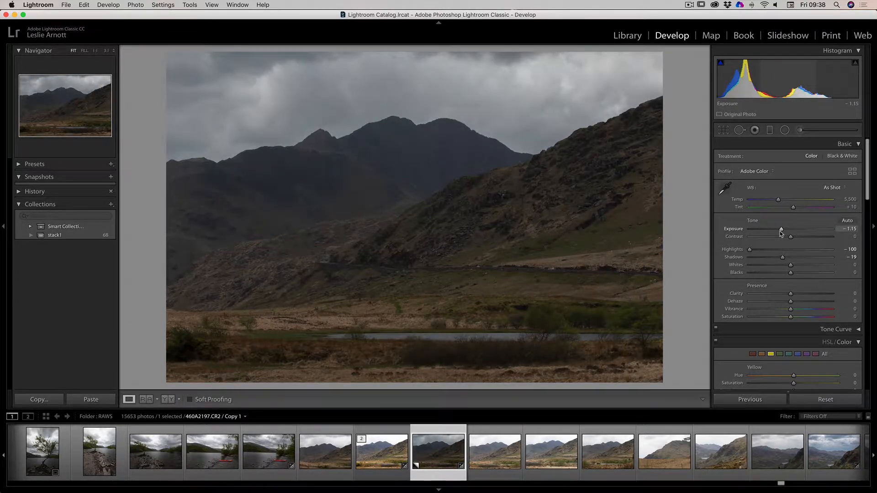
{"action": "left_click_drag", "start_coordinate": [791, 266], "coordinate": [802, 265]}
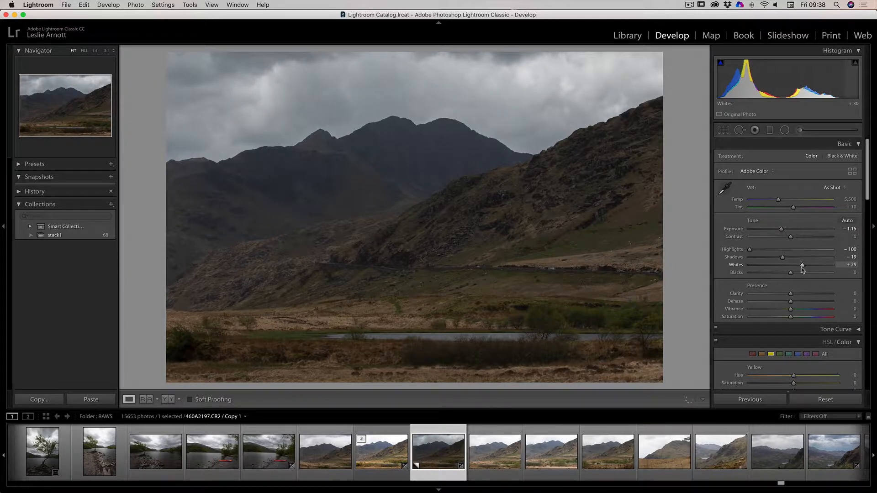
{"action": "mouse_move", "coordinate": [791, 309]}
{"action": "left_mouse_down"}
{"action": "mouse_move", "coordinate": [804, 308]}
{"action": "mouse_move", "coordinate": [794, 318]}
{"action": "mouse_move", "coordinate": [795, 294]}
{"action": "left_mouse_up"}
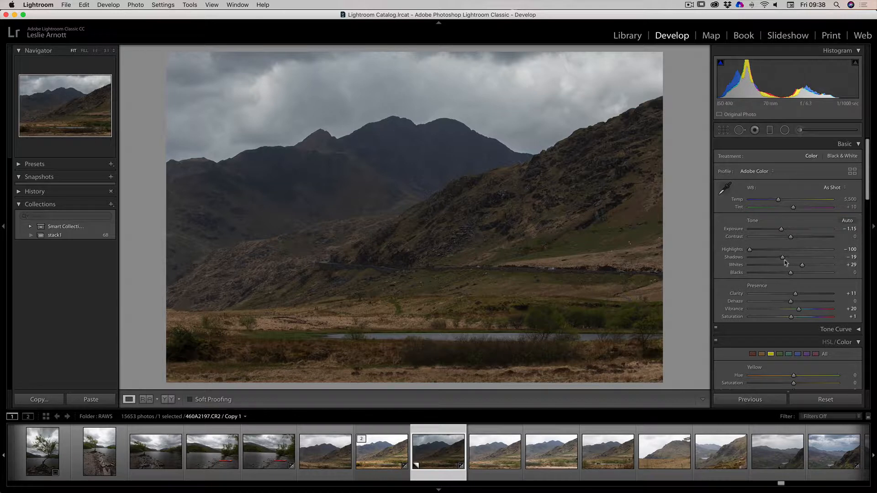
Refine the virtual copy with Temp 5,350, Exposure -1.05, Contrast +15, Highlights -96, Shadows -55 and Whites +49.
{"action": "left_click_drag", "start_coordinate": [784, 260], "coordinate": [783, 230]}
{"action": "left_click_drag", "start_coordinate": [779, 200], "coordinate": [775, 202]}
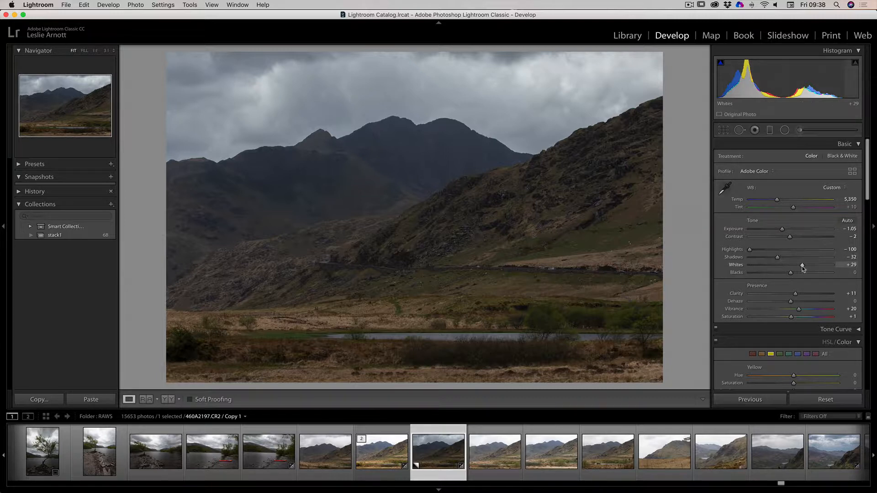
{"action": "left_click_drag", "start_coordinate": [803, 267], "coordinate": [810, 270]}
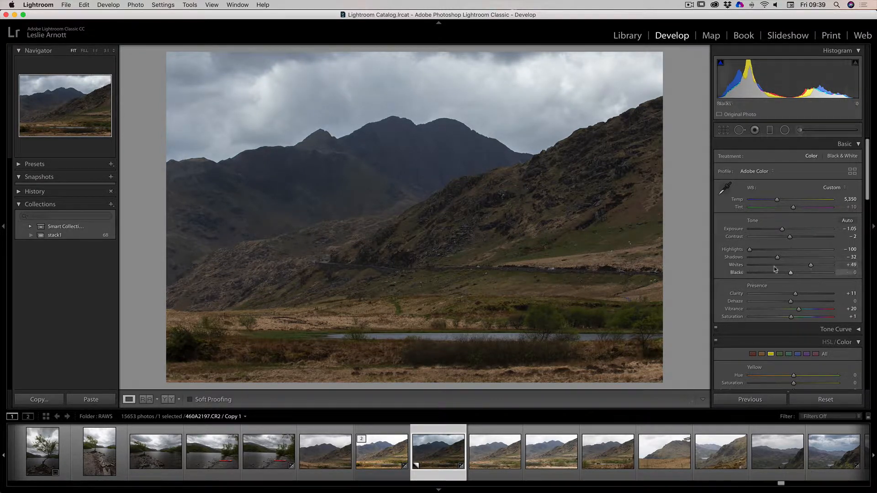
{"action": "left_click_drag", "start_coordinate": [750, 251], "coordinate": [752, 251]}
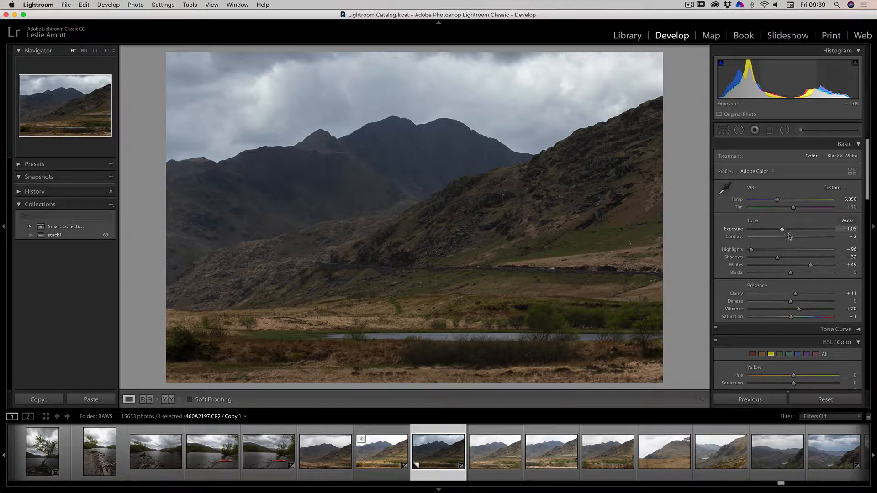
{"action": "left_click_drag", "start_coordinate": [777, 257], "coordinate": [796, 236]}
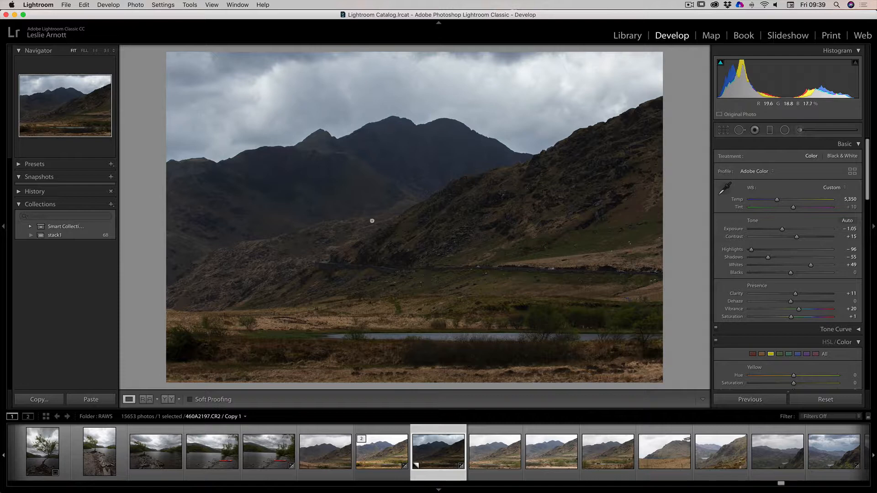
Compare the original photo with its virtual copy, and open both together as layers in Photoshop.
{"action": "left_click", "coordinate": [375, 463]}
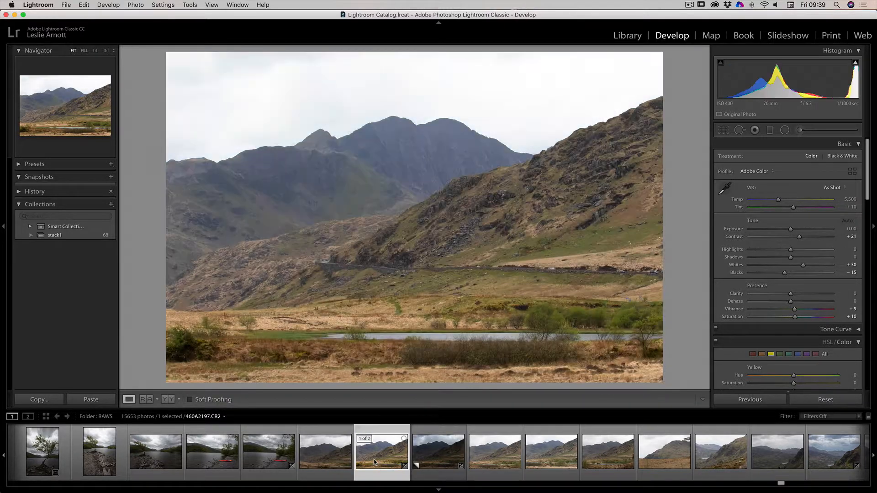
{"action": "left_click", "coordinate": [432, 455]}
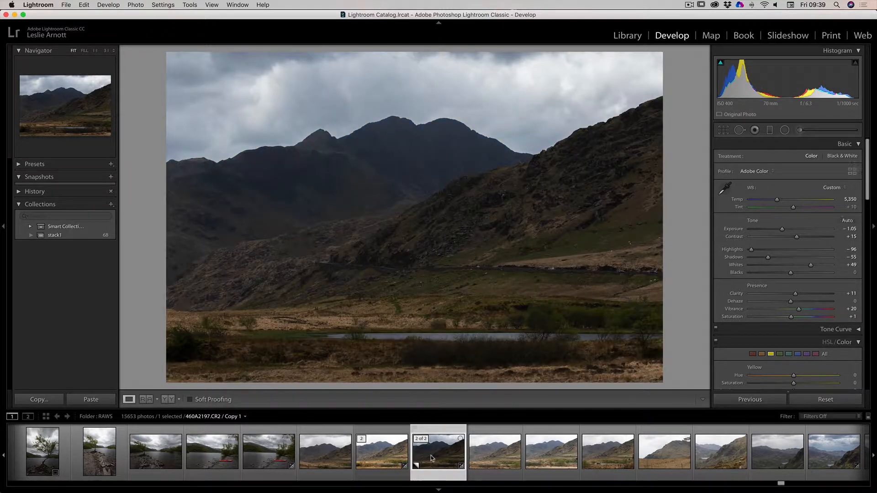
{"action": "left_click", "coordinate": [392, 453]}
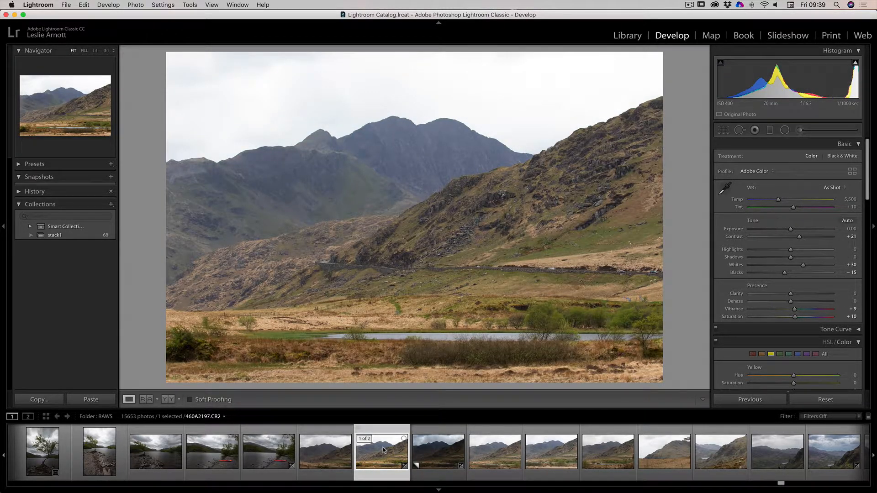
{"action": "left_click", "coordinate": [429, 453], "text": "super"}
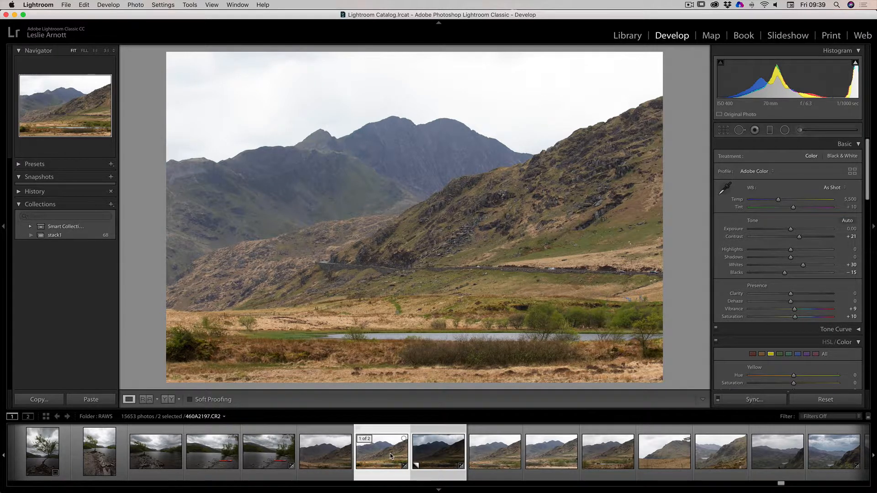
{"action": "right_click", "coordinate": [428, 449]}
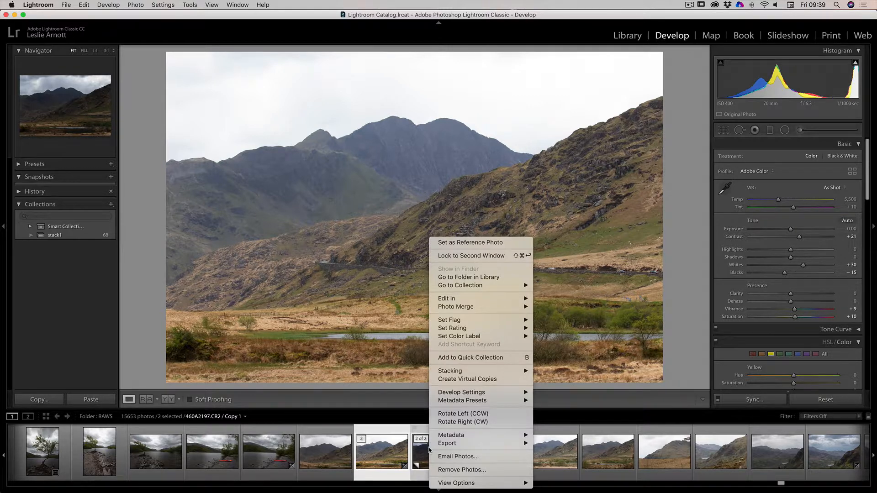
{"action": "mouse_move", "coordinate": [481, 299]}
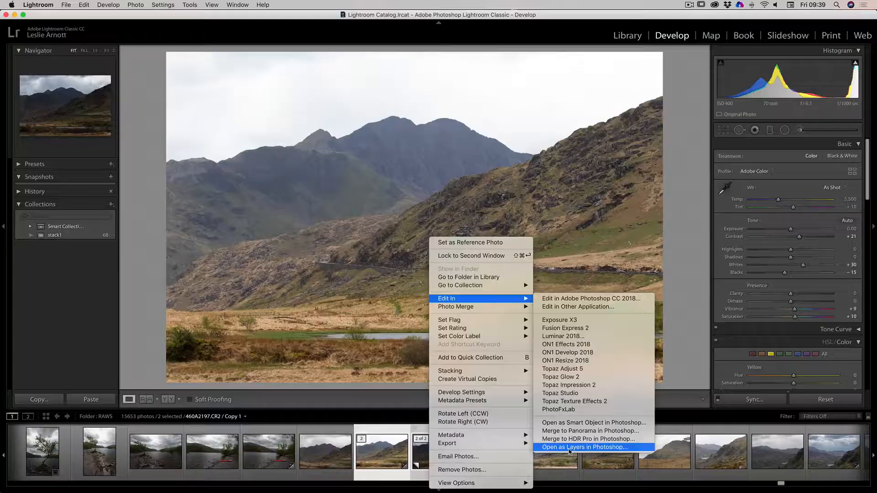
{"action": "left_click", "coordinate": [586, 450]}
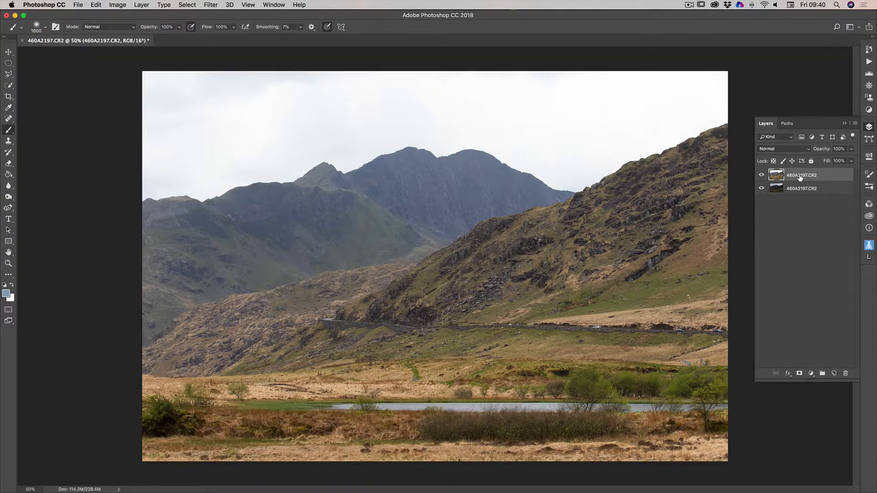
Toggle the brighter layer's visibility to compare the two exposures, and move that layer beneath the darker one.
{"action": "left_click", "coordinate": [761, 175]}
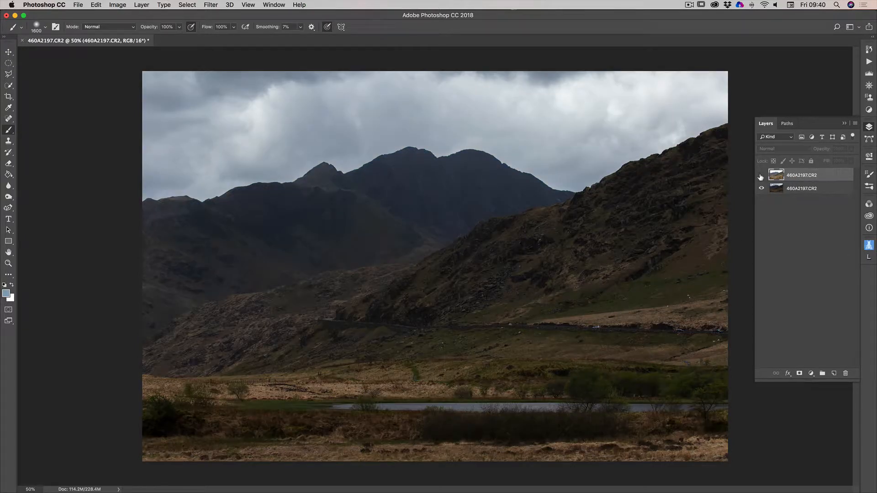
{"action": "left_click", "coordinate": [761, 175]}
{"action": "left_click", "coordinate": [761, 175]}
{"action": "left_click", "coordinate": [761, 175]}
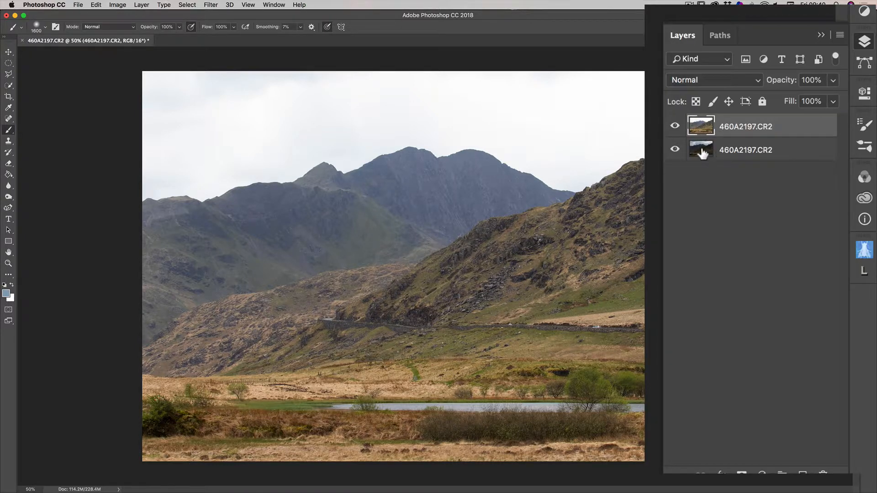
{"action": "left_click_drag", "start_coordinate": [701, 131], "coordinate": [703, 155]}
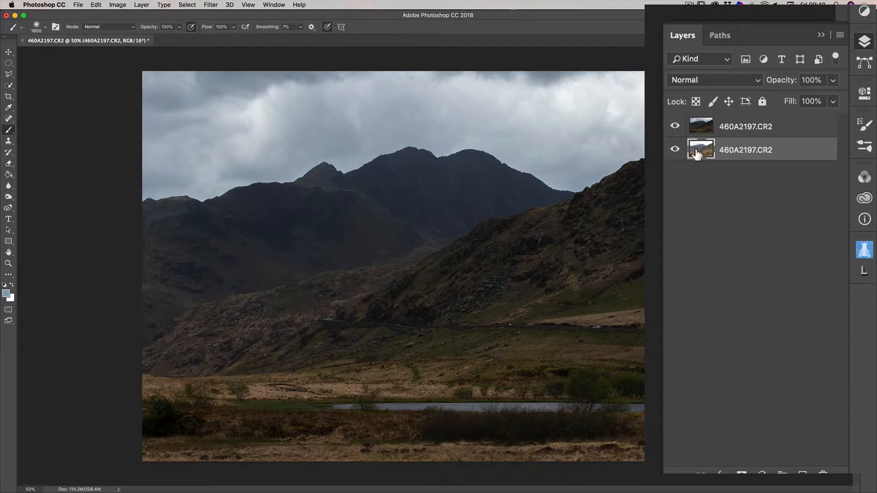
Move the brighter layer above the darker one, and select its entire sky with the Quick Selection tool at brush size 300.
{"action": "left_click_drag", "start_coordinate": [696, 156], "coordinate": [740, 127]}
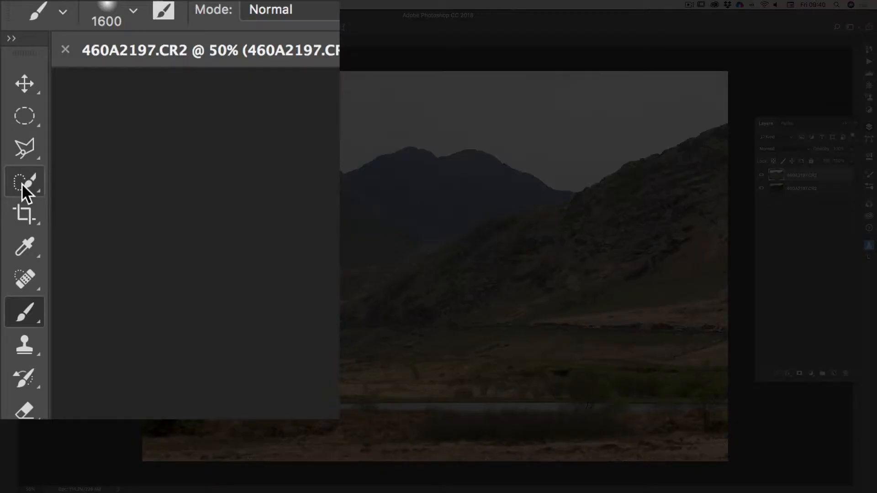
{"action": "left_click", "coordinate": [21, 183]}
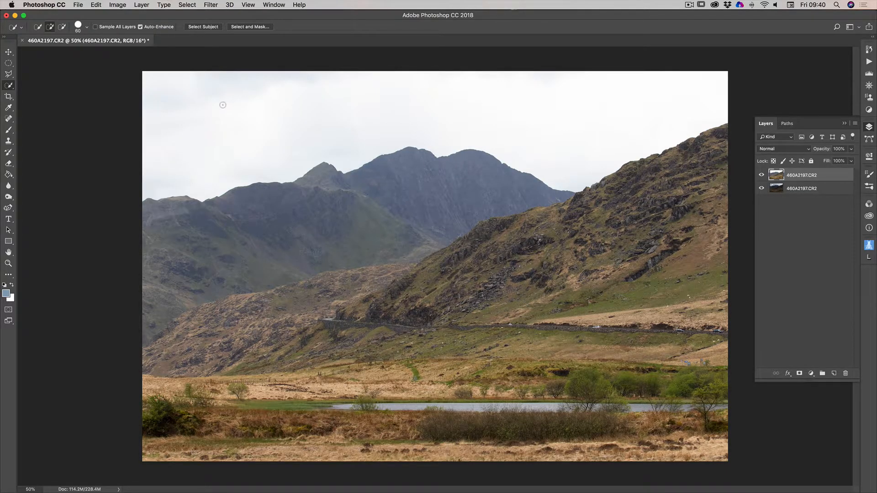
{"action": "key", "text": "bracketright"}
{"action": "key", "text": "bracketright"}
{"action": "key", "text": "bracketright"}
{"action": "key", "text": "bracketright"}
{"action": "key", "text": "bracketright"}
{"action": "key", "text": "bracketright"}
{"action": "key", "text": "bracketright"}
{"action": "key", "text": "bracketright"}
{"action": "key", "text": "bracketright"}
{"action": "key", "text": "bracketright"}
{"action": "mouse_move", "coordinate": [191, 119]}
{"action": "left_mouse_down"}
{"action": "mouse_move", "coordinate": [177, 128]}
{"action": "mouse_move", "coordinate": [263, 108]}
{"action": "mouse_move", "coordinate": [548, 89]}
{"action": "mouse_move", "coordinate": [513, 88]}
{"action": "left_mouse_up"}
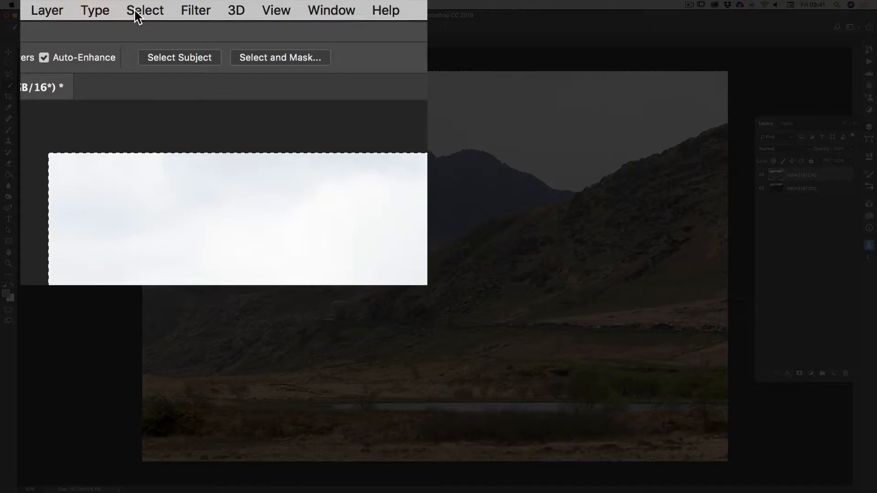
Invert the sky selection and apply it as a layer mask on the brighter layer.
{"action": "left_click", "coordinate": [184, 5]}
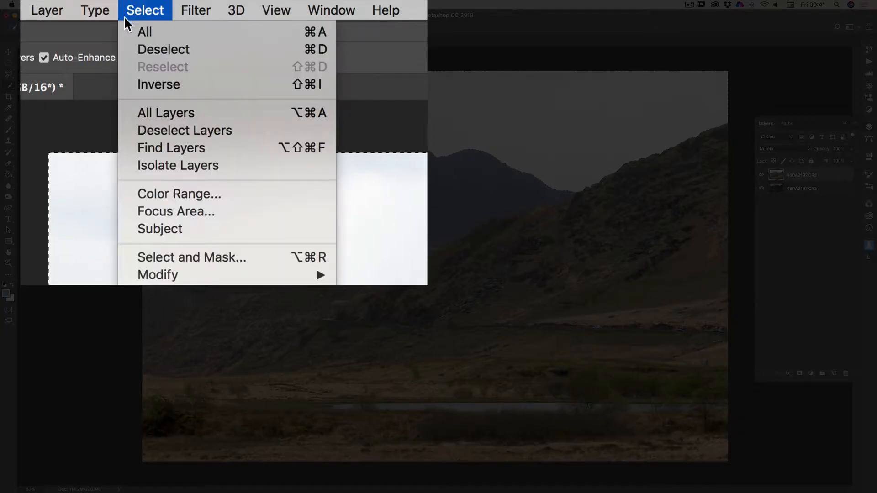
{"action": "left_click", "coordinate": [165, 84]}
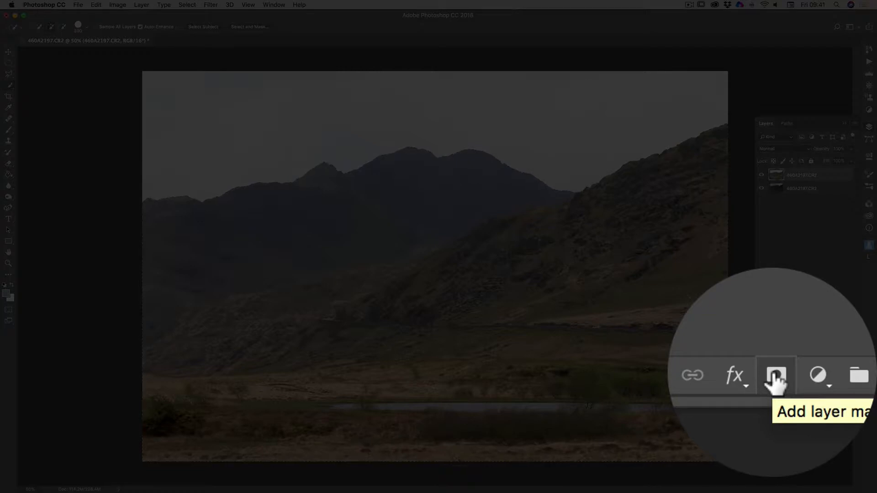
{"action": "left_click", "coordinate": [799, 374]}
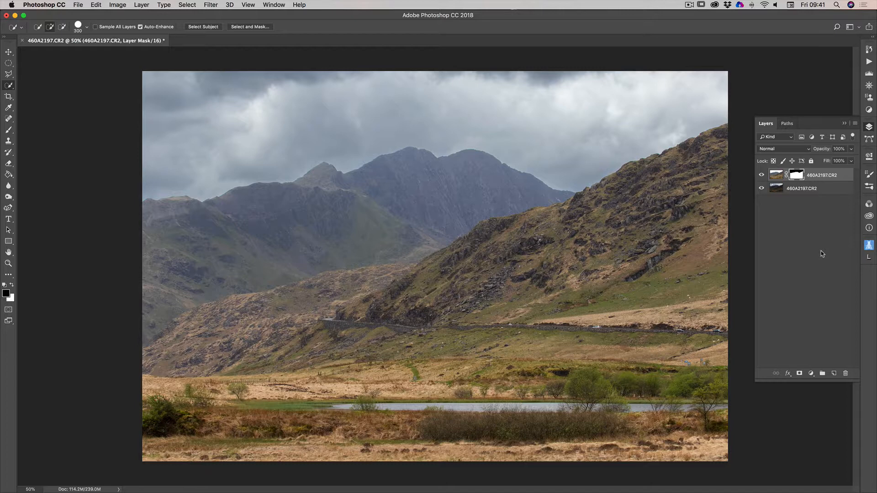
Create a new layer filled with white, and place it beneath the darker sky layer.
{"action": "left_click", "coordinate": [829, 177]}
{"action": "left_click", "coordinate": [821, 189]}
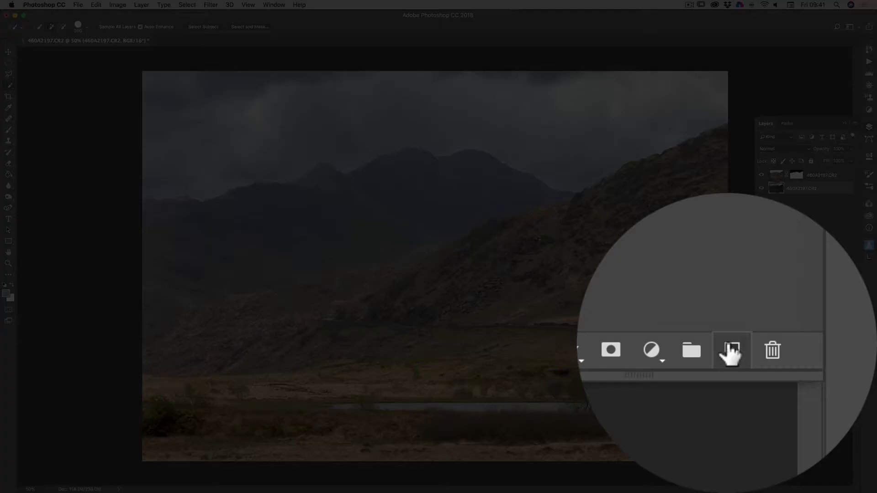
{"action": "left_click", "coordinate": [833, 374]}
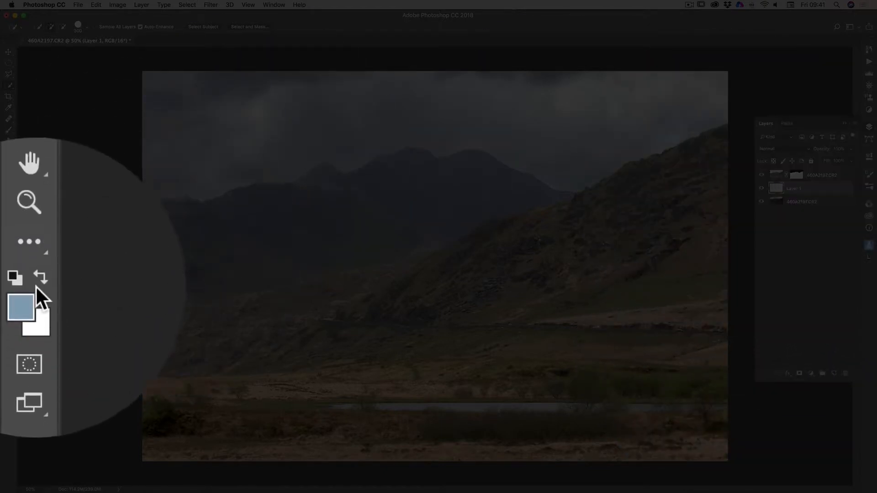
{"action": "left_click", "coordinate": [44, 285]}
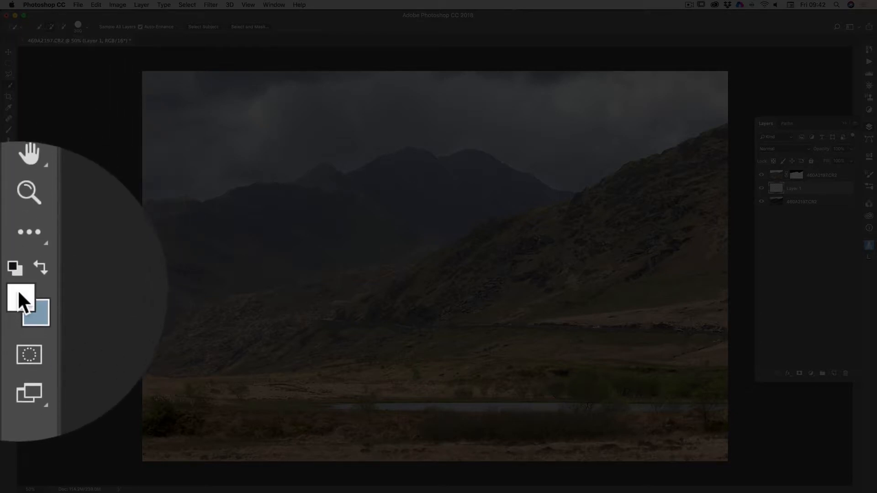
{"action": "left_click", "coordinate": [8, 174]}
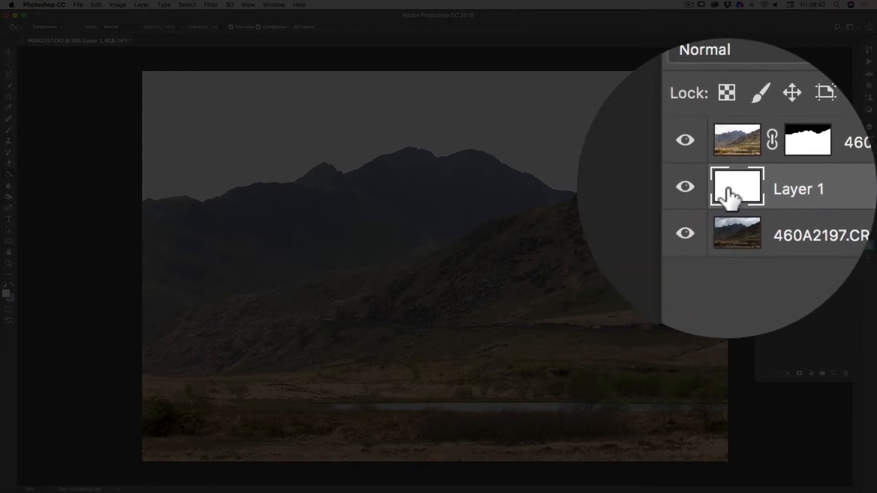
{"action": "left_click_drag", "start_coordinate": [727, 189], "coordinate": [727, 230]}
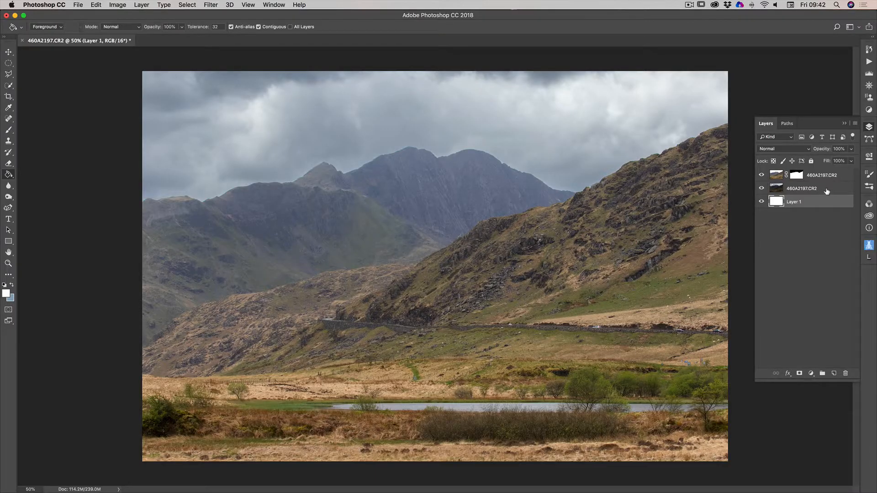
Lower the darker sky layer's opacity to 89%, and flatten the image into a single layer.
{"action": "left_click", "coordinate": [826, 191]}
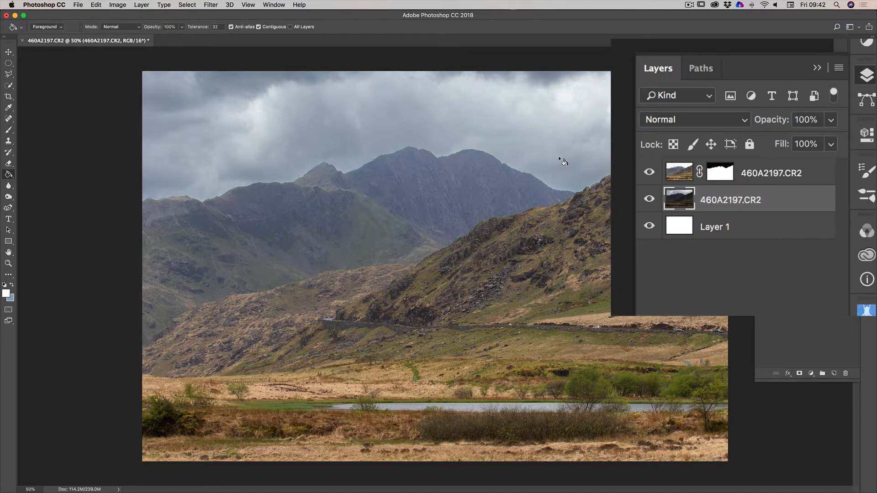
{"action": "left_click", "coordinate": [850, 149]}
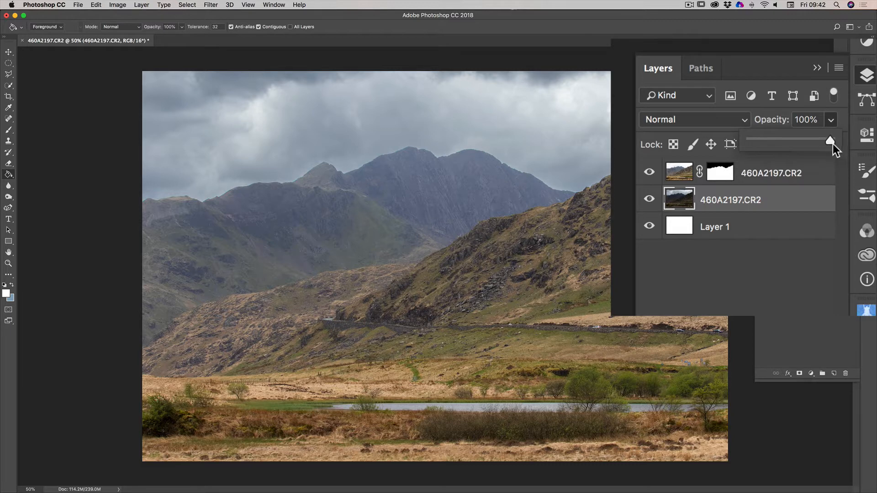
{"action": "left_click_drag", "start_coordinate": [830, 143], "coordinate": [796, 145]}
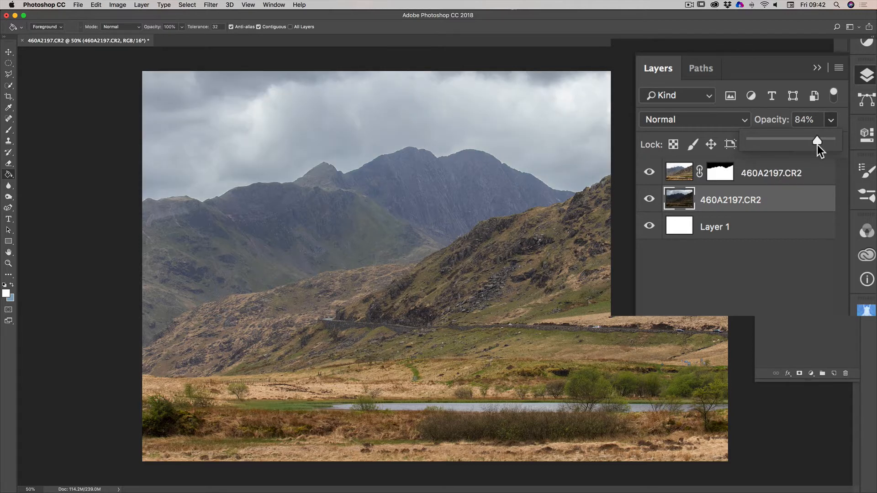
{"action": "left_click_drag", "start_coordinate": [818, 145], "coordinate": [848, 164]}
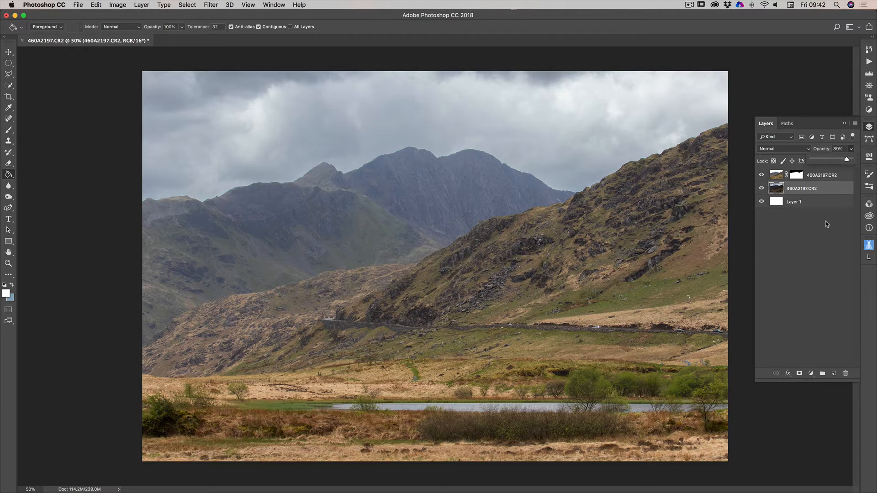
{"action": "right_click", "coordinate": [824, 189]}
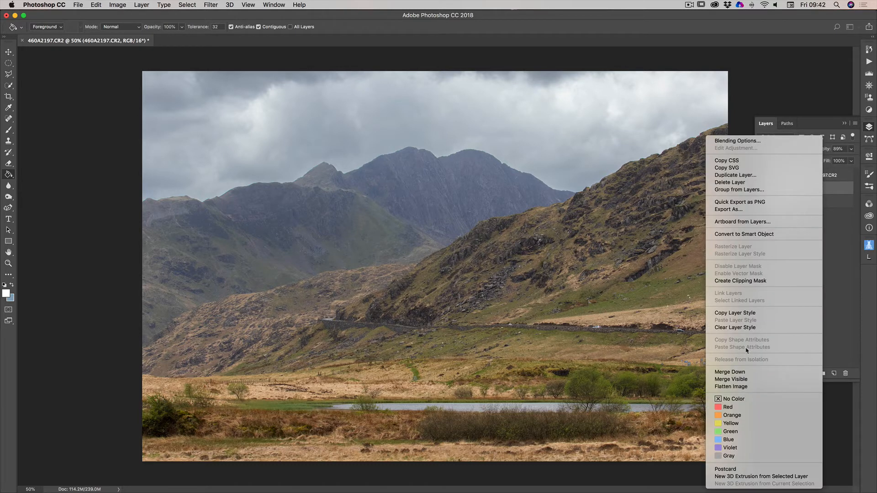
{"action": "left_click", "coordinate": [732, 386]}
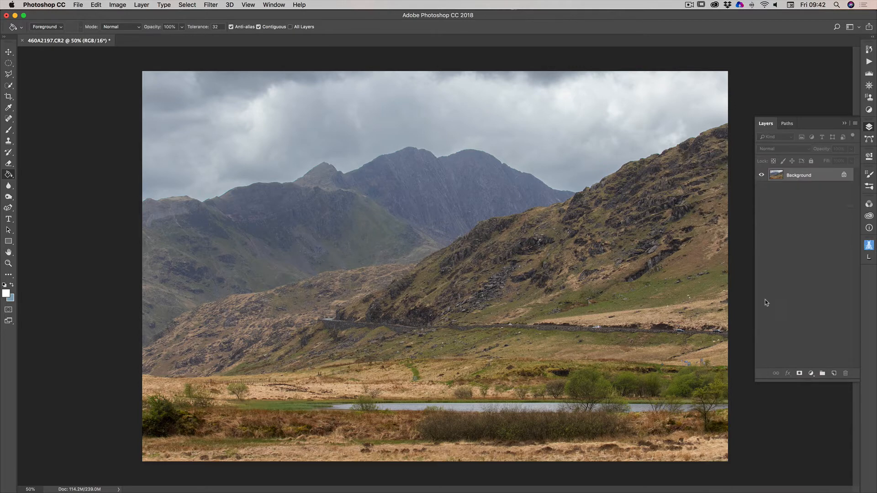